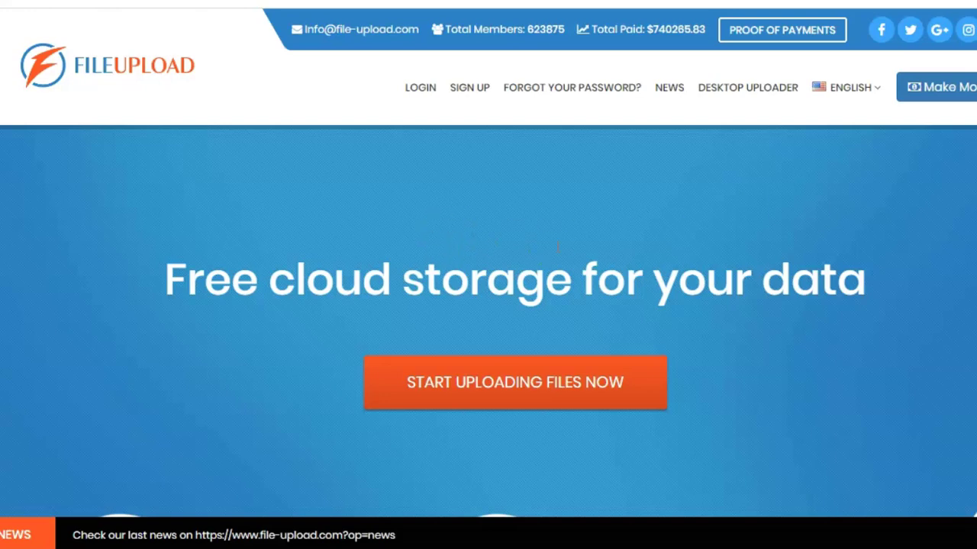
Step: Look through the home page's feature overview and the Pay Per Download rates for Groups A, B and C
scroll(488, 275, "down", 10)
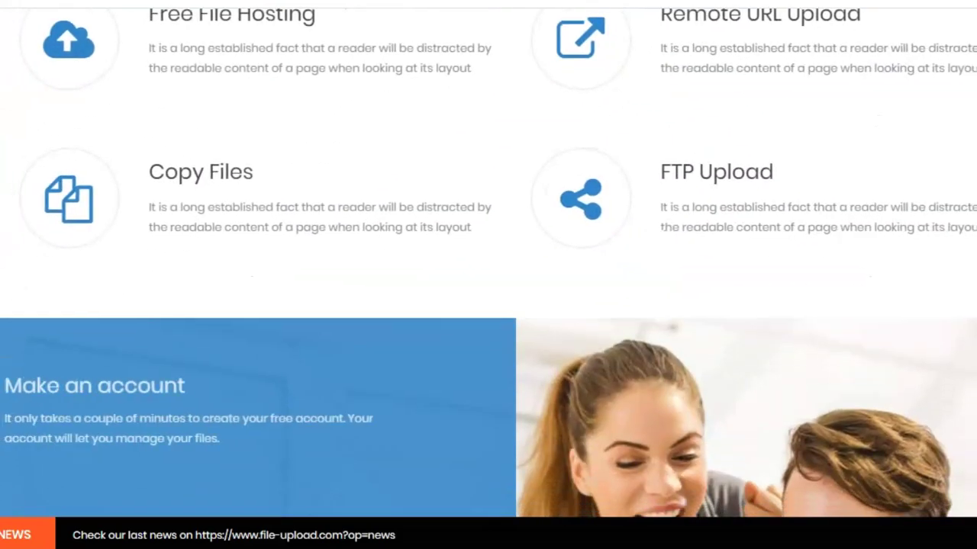
scroll(488, 275, "down", 7)
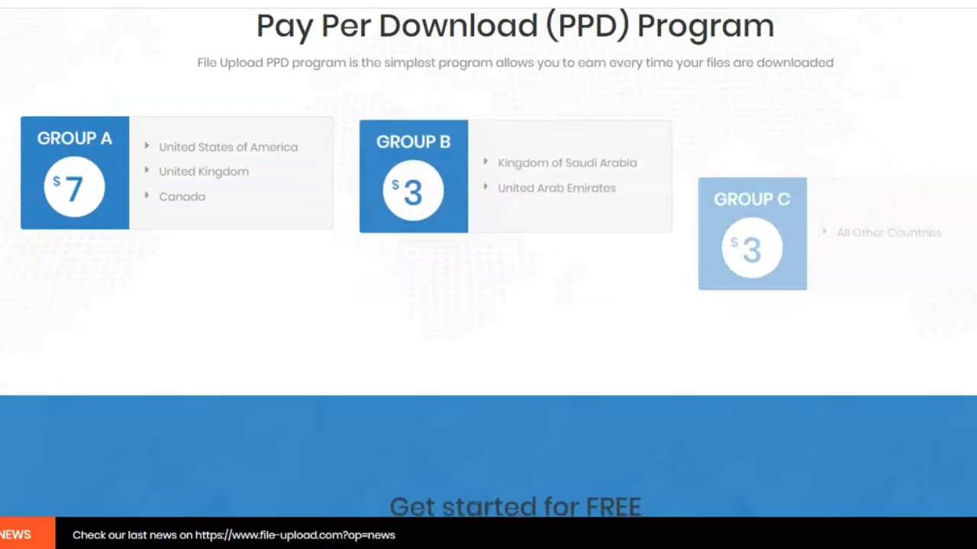
scroll(488, 275, "down", 1)
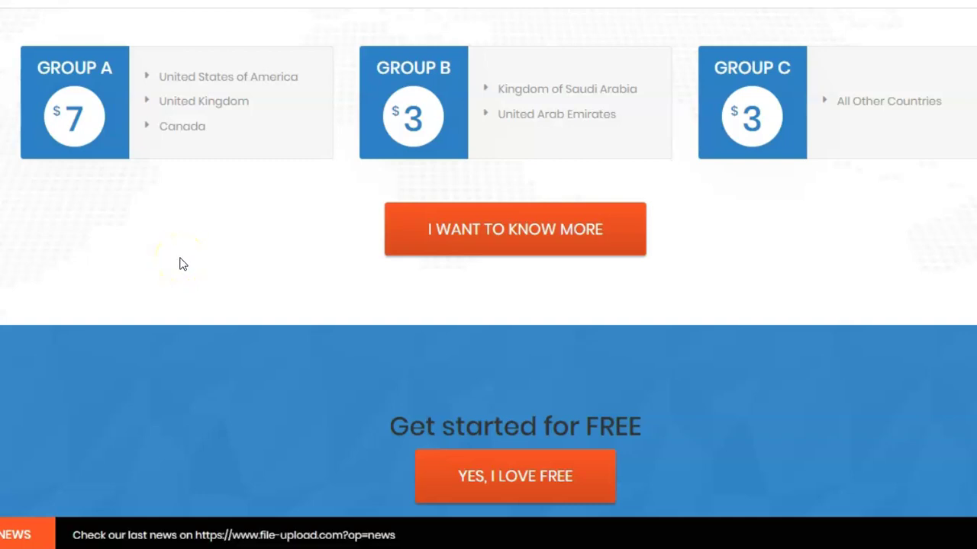
scroll(488, 275, "up", 15)
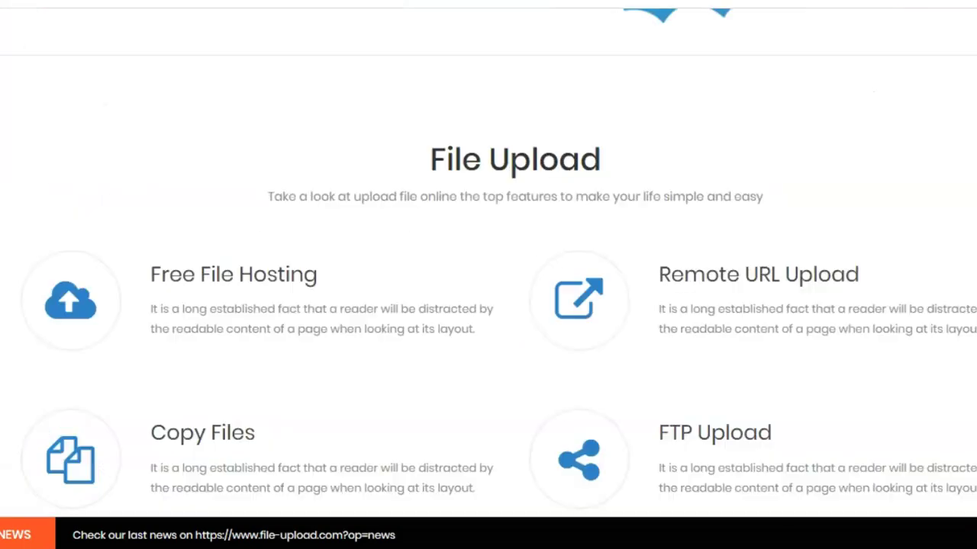
Step: Open the Proof of Payments page and examine the payment methods and amounts of the newest payouts
right_click(769, 46)
key("Escape")
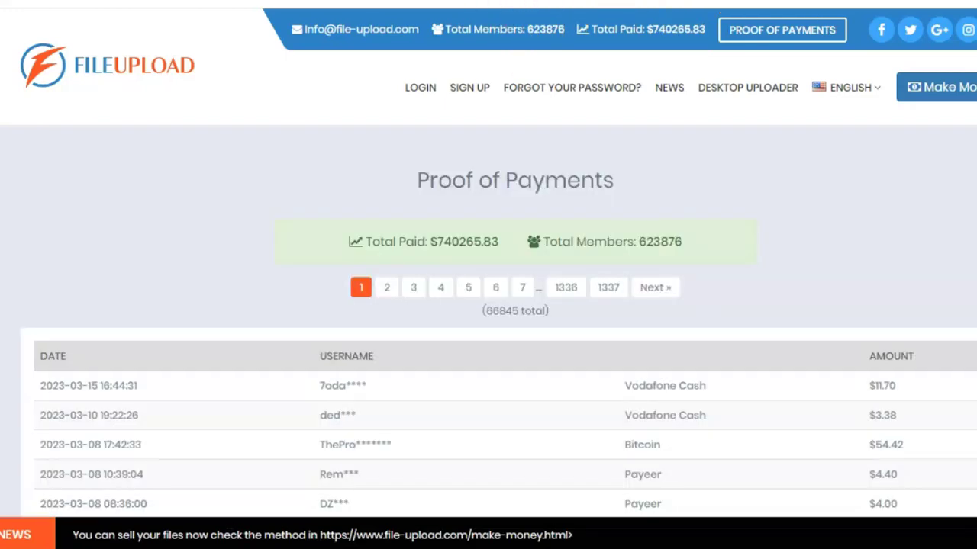
scroll(969, 185, "down", 3)
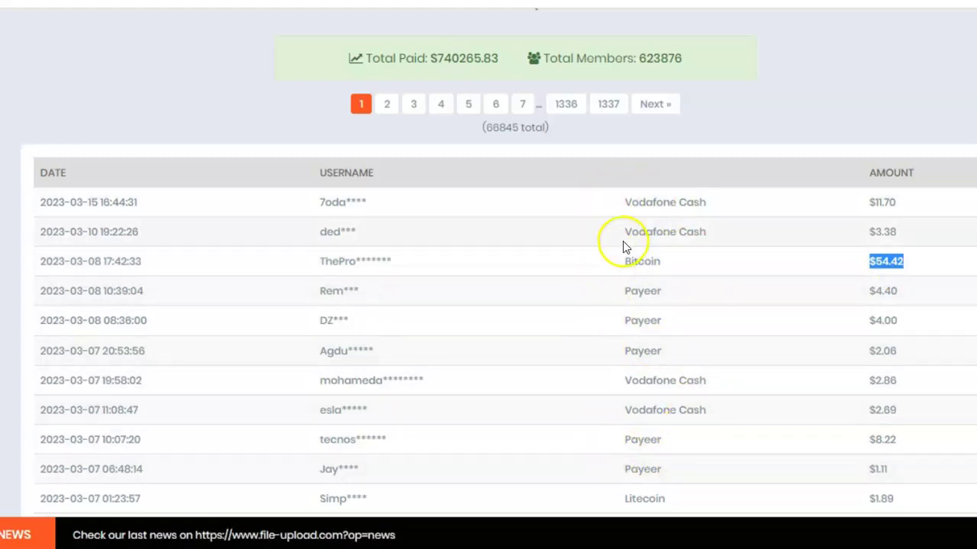
left_click_drag(631, 200, 687, 197)
left_click(726, 198)
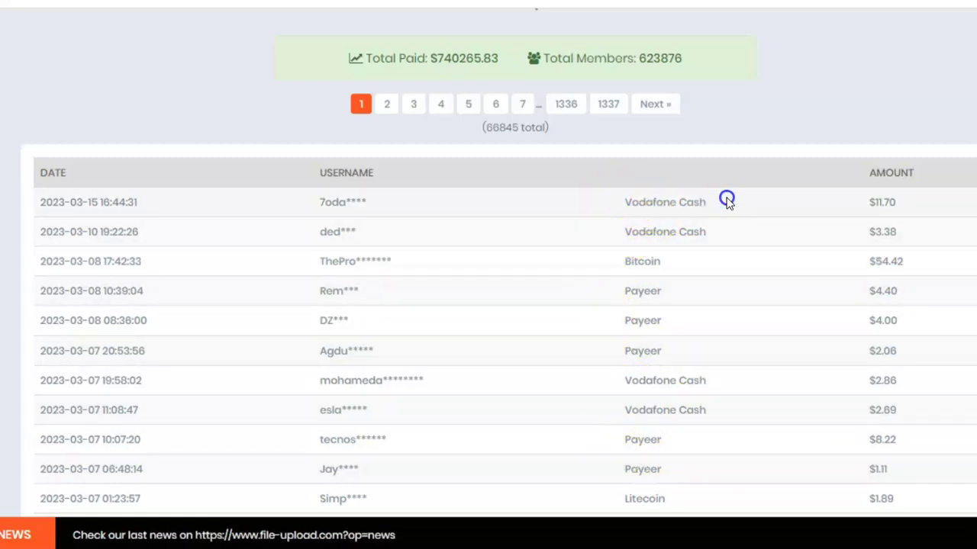
scroll(684, 334, "down", 5)
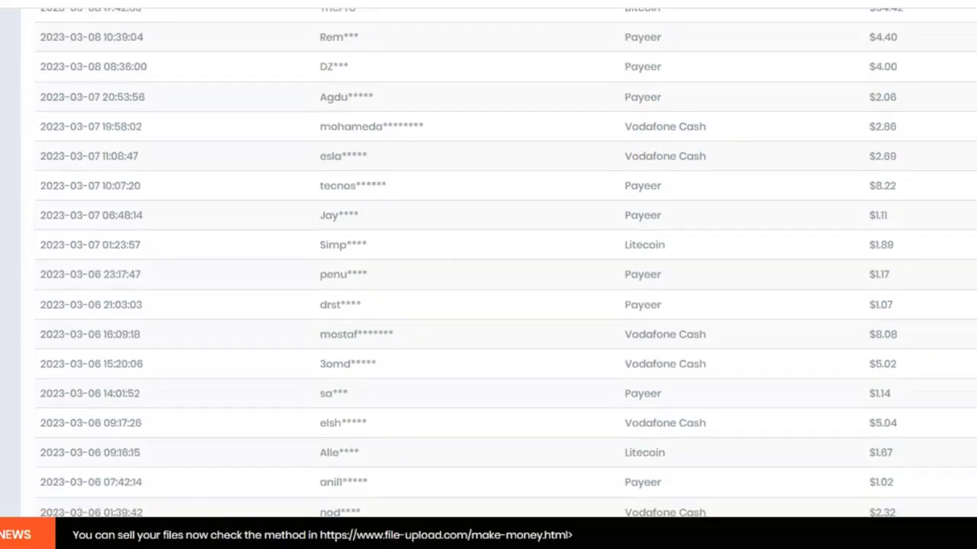
left_click_drag(665, 310, 589, 306)
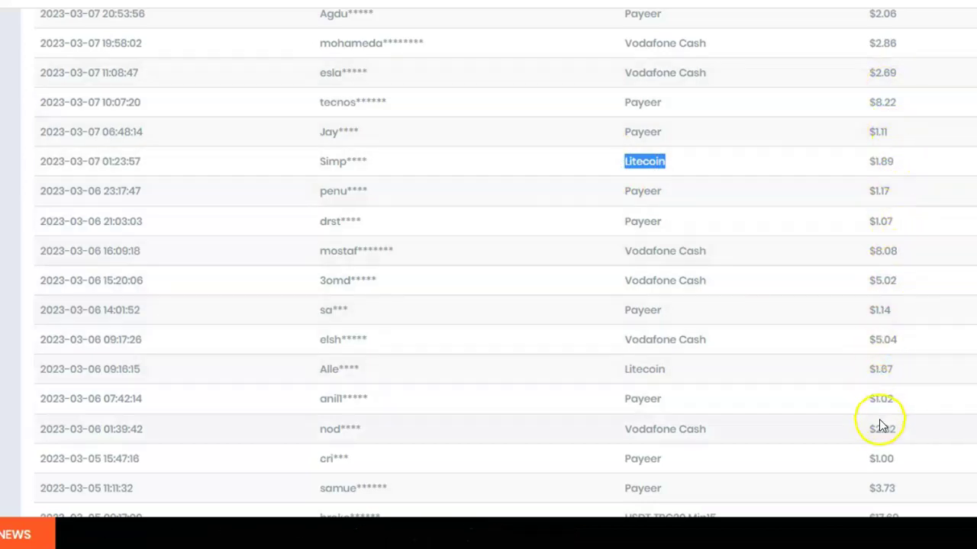
Step: Examine the older payouts further down the payments list, highlighting the $50.00 Vodafone Cash and $30.34 PayPal entries
scroll(504, 264, "up", 5)
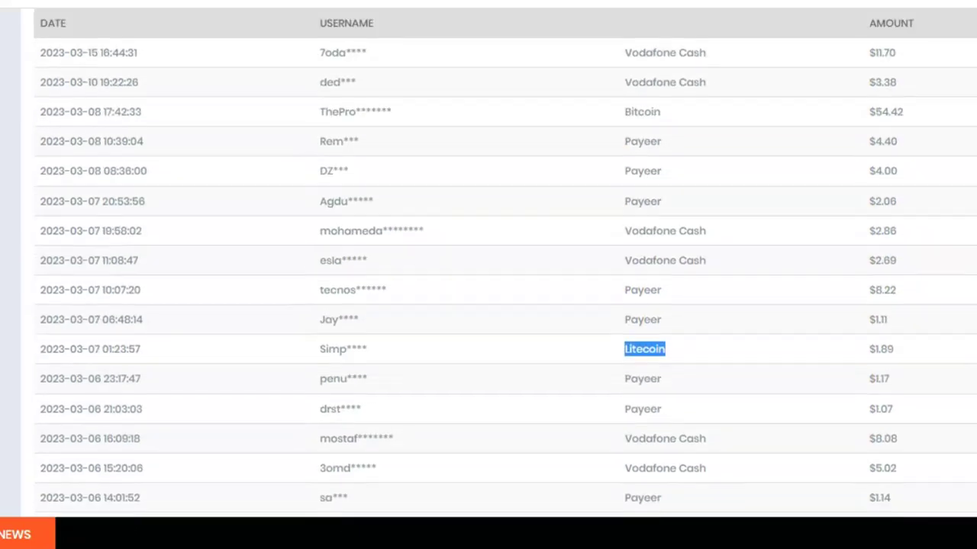
scroll(503, 263, "down", 10)
scroll(504, 263, "down", 3)
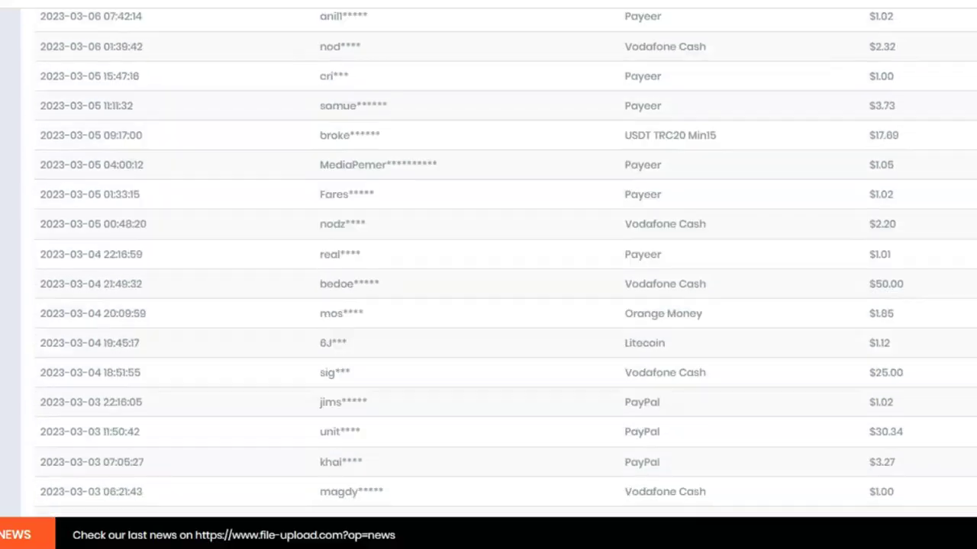
left_click_drag(922, 283, 3, 286)
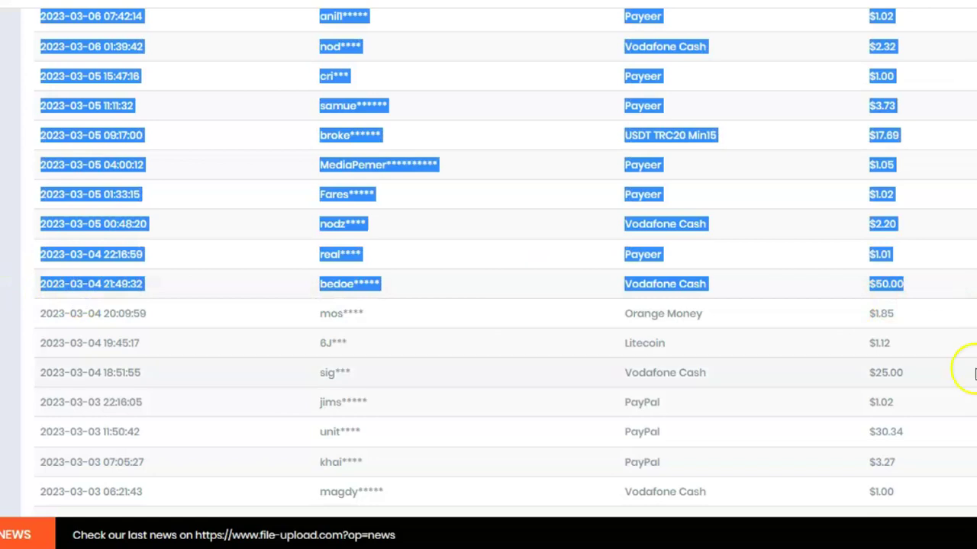
left_click_drag(940, 431, 813, 433)
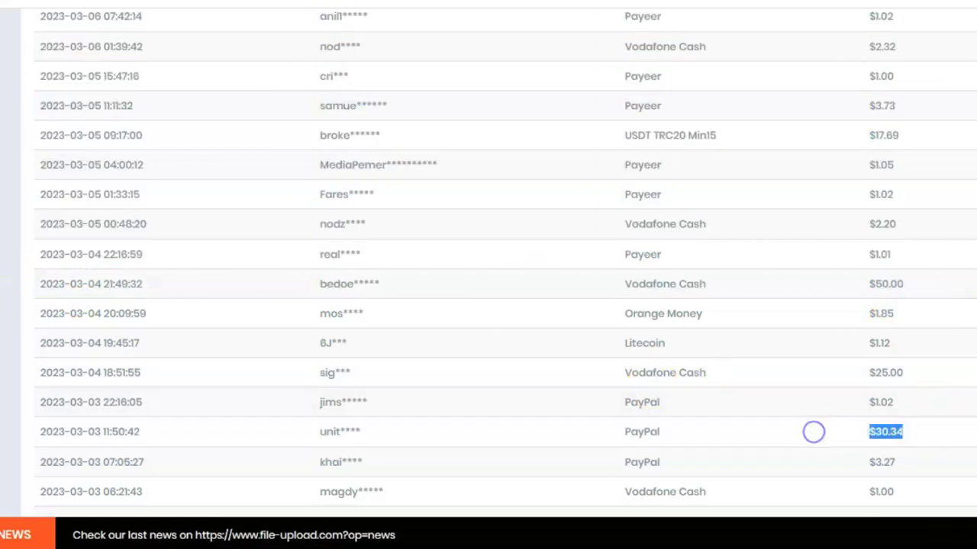
scroll(489, 260, "down", 8)
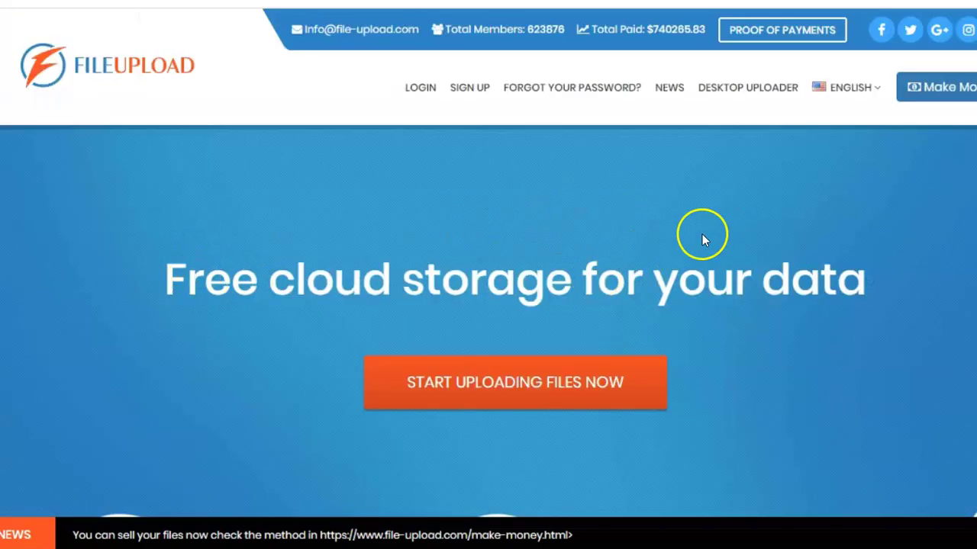
Step: Review the home page's upload features and the three steps for making an account, uploading files and generating money
scroll(488, 305, "down", 7)
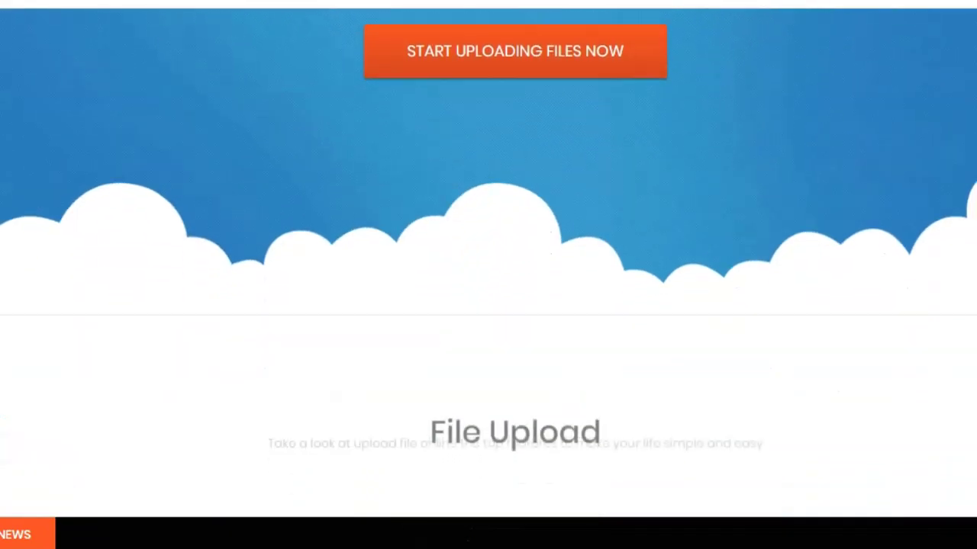
scroll(489, 305, "down", 1)
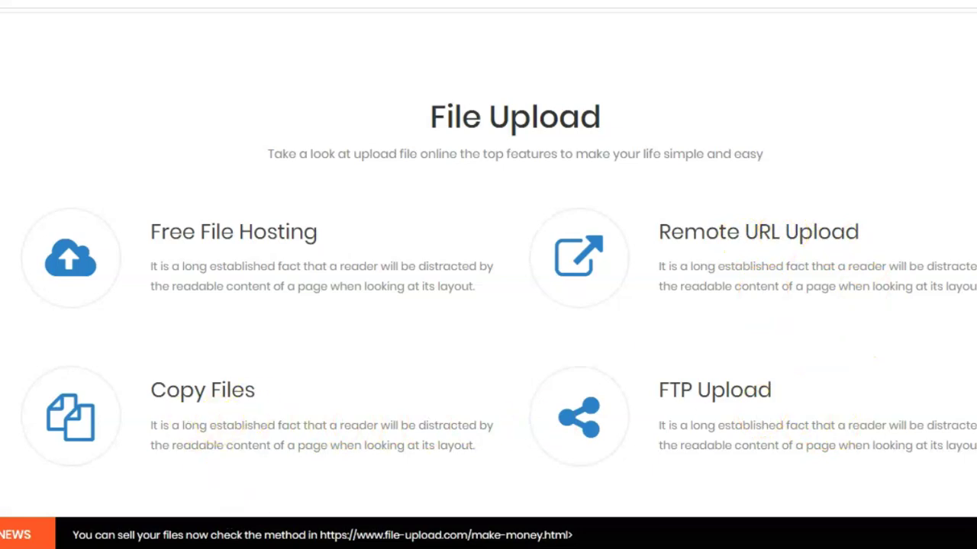
scroll(497, 353, "down", 7)
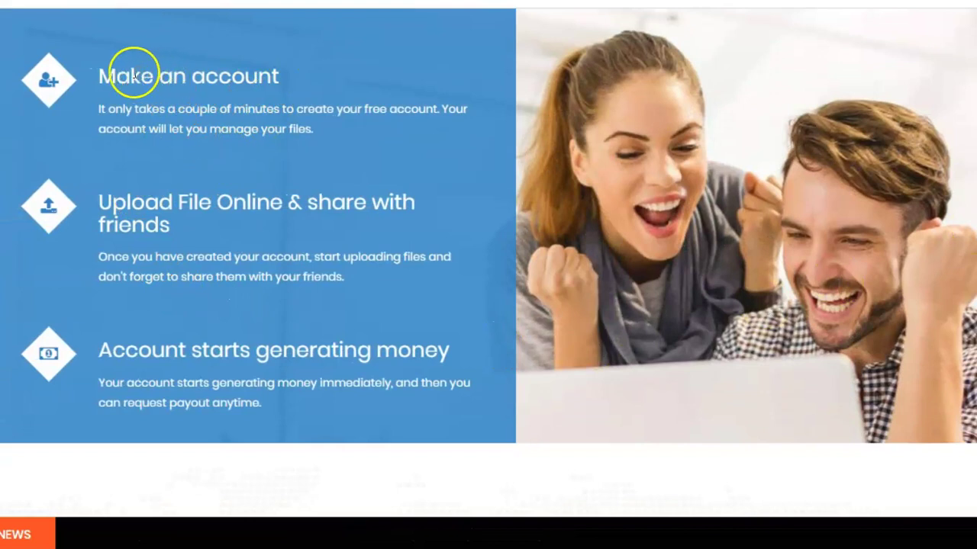
left_click_drag(177, 201, 362, 202)
left_click(362, 201)
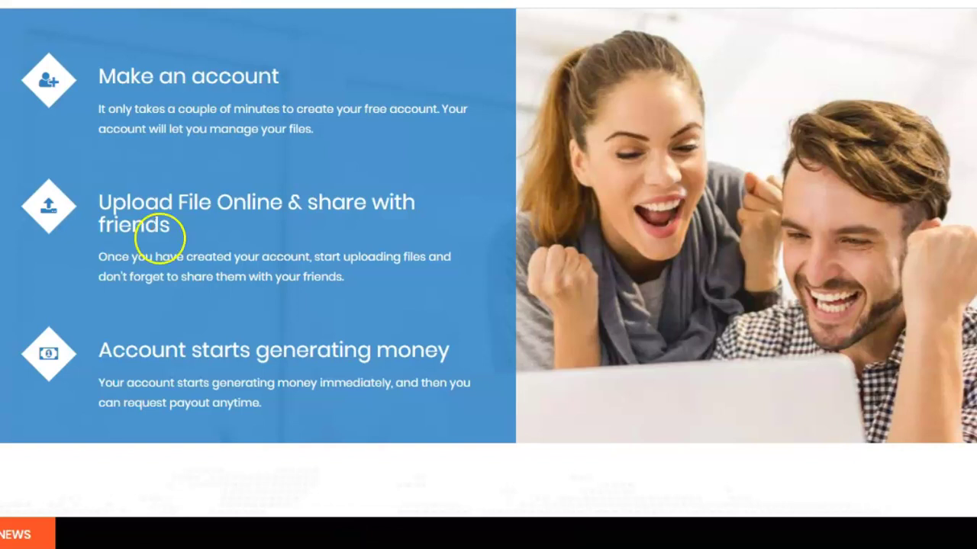
left_click_drag(212, 431, 283, 401)
left_click(284, 399)
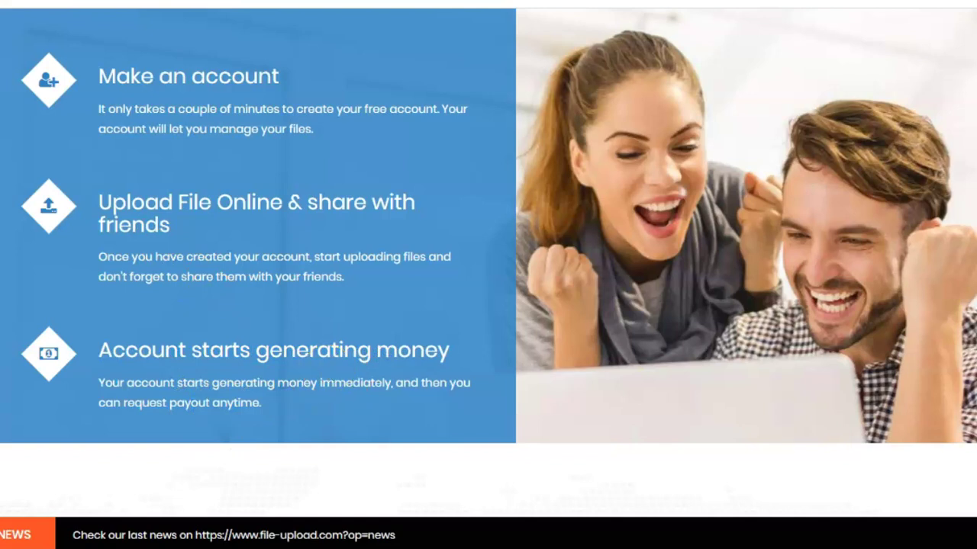
Step: Examine the Pay Per Download program's rates, focusing on the countries in Group A
scroll(489, 252, "down", 5)
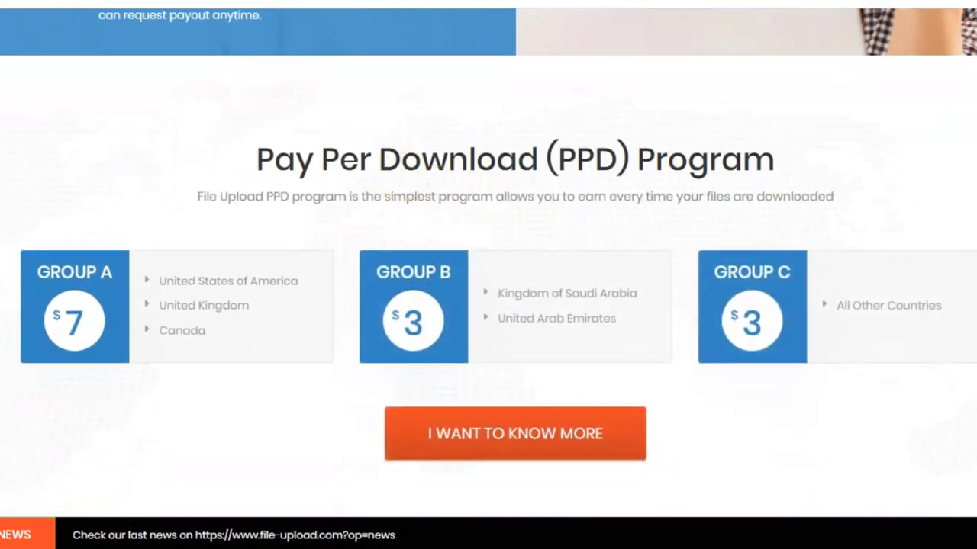
scroll(488, 275, "down", 3)
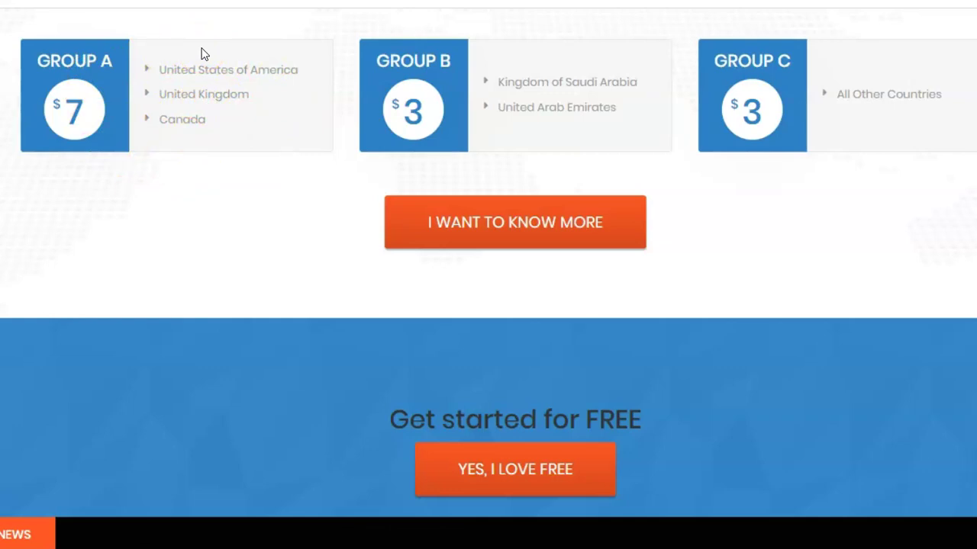
left_click_drag(229, 125, 105, 169)
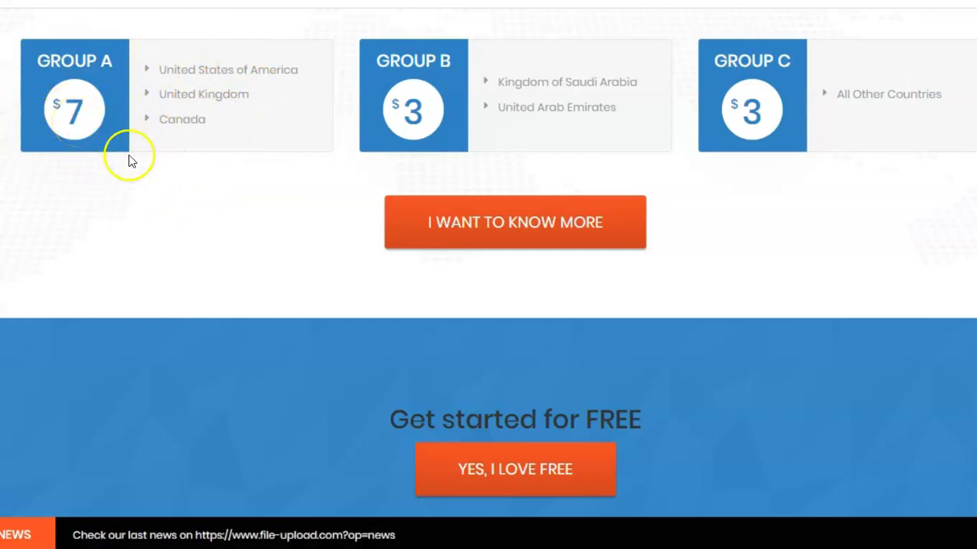
Step: Review the home page's Pro features, accepted payment methods, client testimonials and footer links
scroll(488, 275, "down", 7)
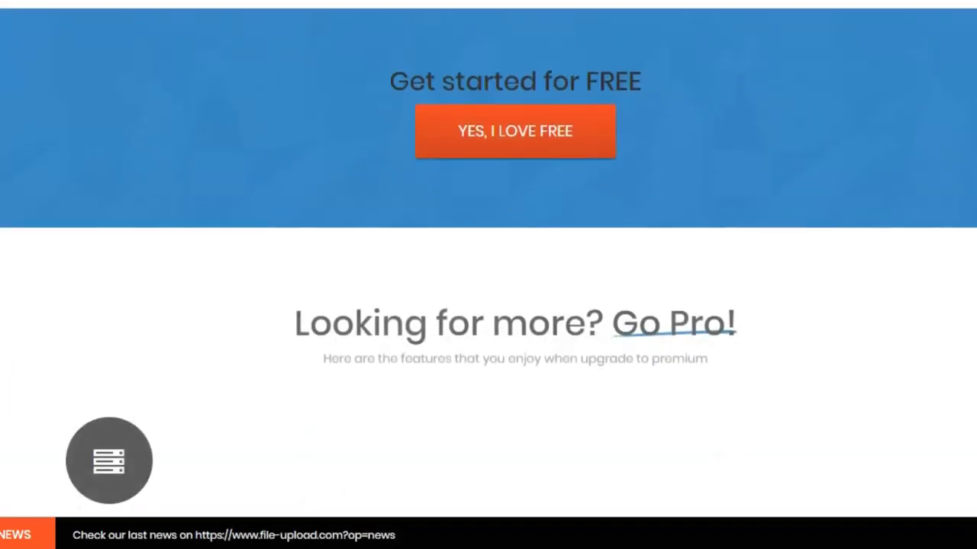
scroll(488, 275, "down", 3)
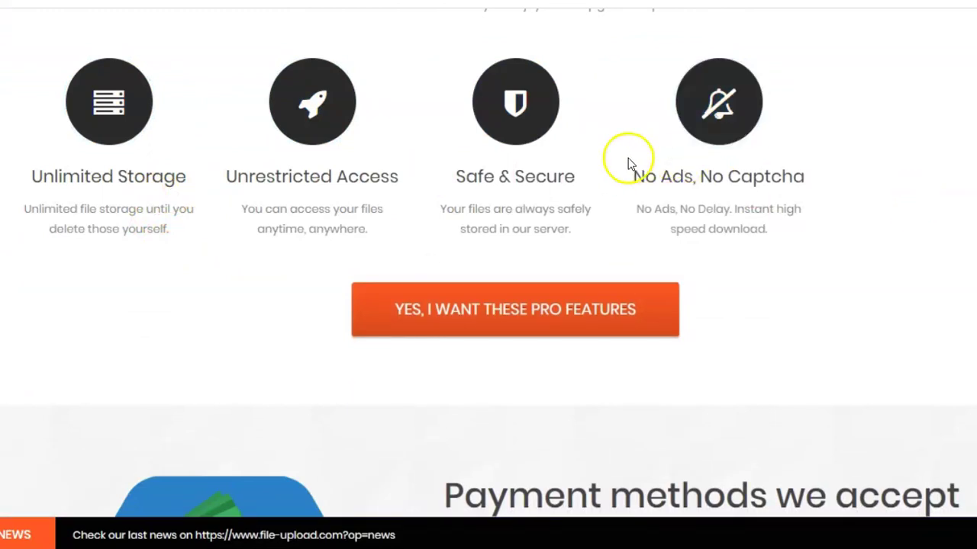
scroll(590, 124, "down", 5)
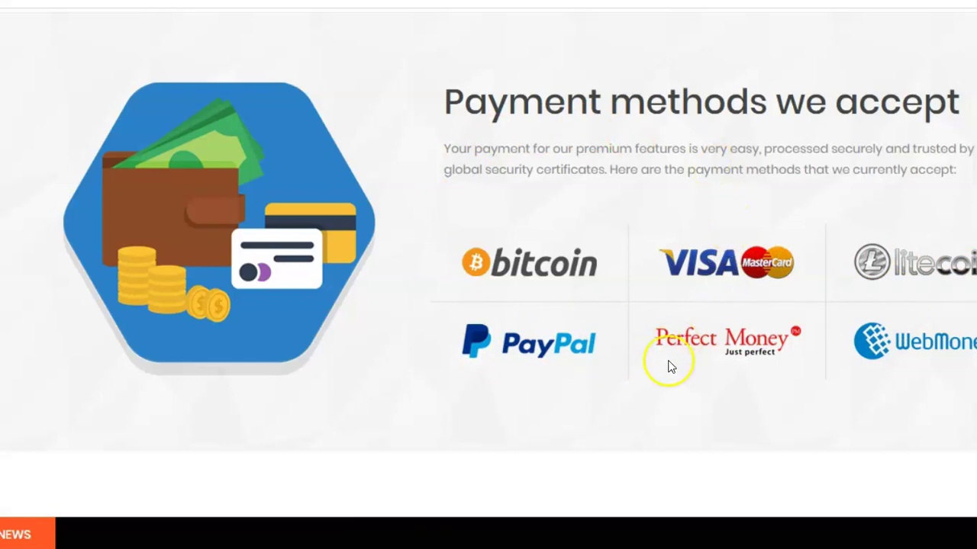
scroll(489, 275, "down", 6)
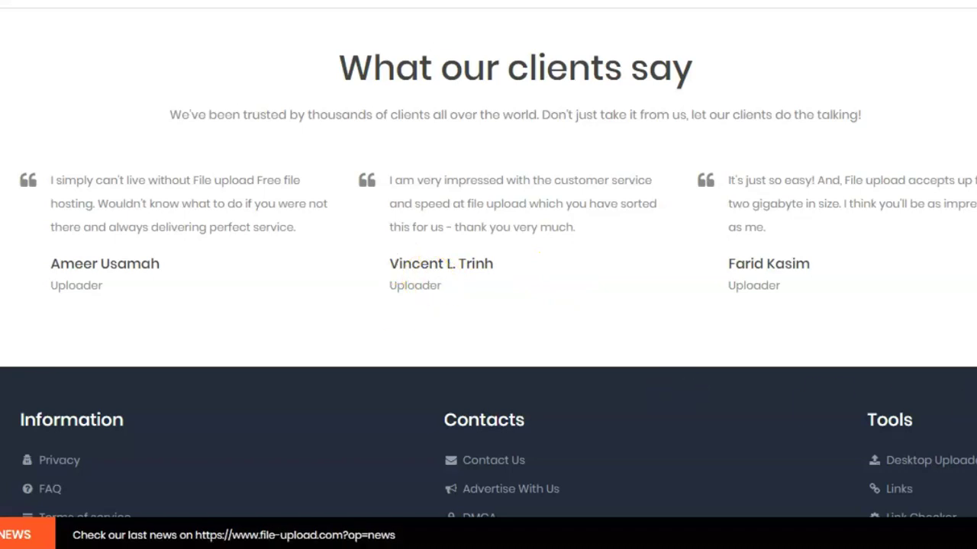
scroll(488, 274, "down", 3)
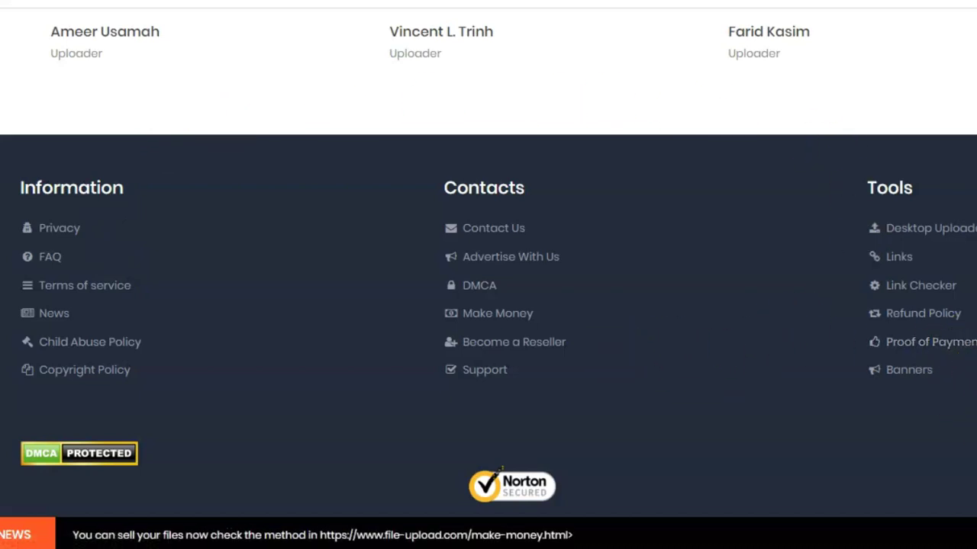
Step: Open the user registration form from the home page's sign-up link
key("Home")
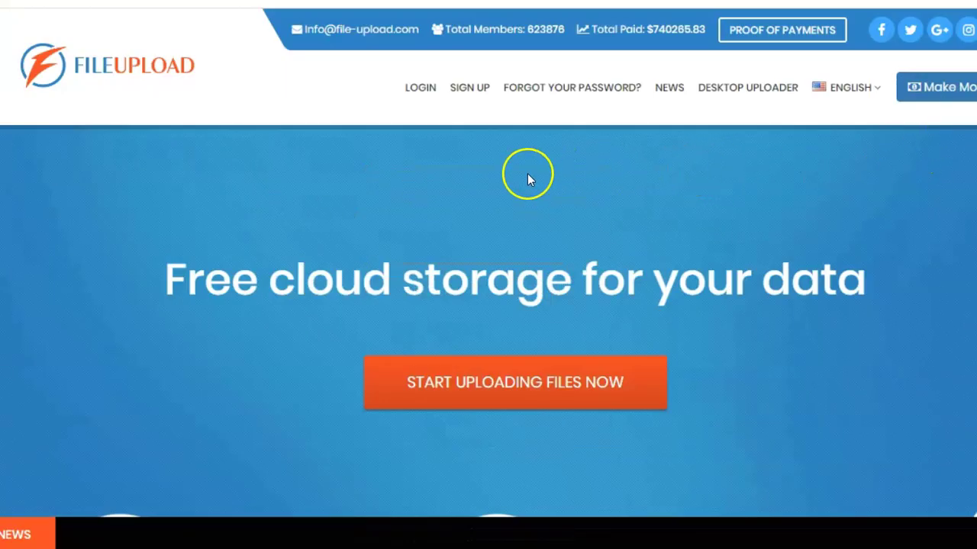
left_click(473, 105)
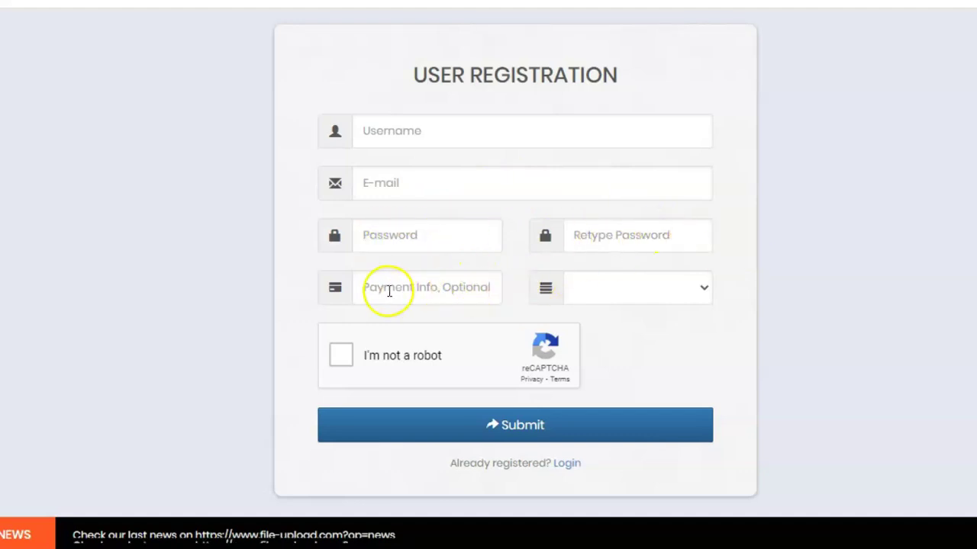
Step: Look through the payout options in the registration form and select Vodafone Cash as the payment method
left_click(707, 289)
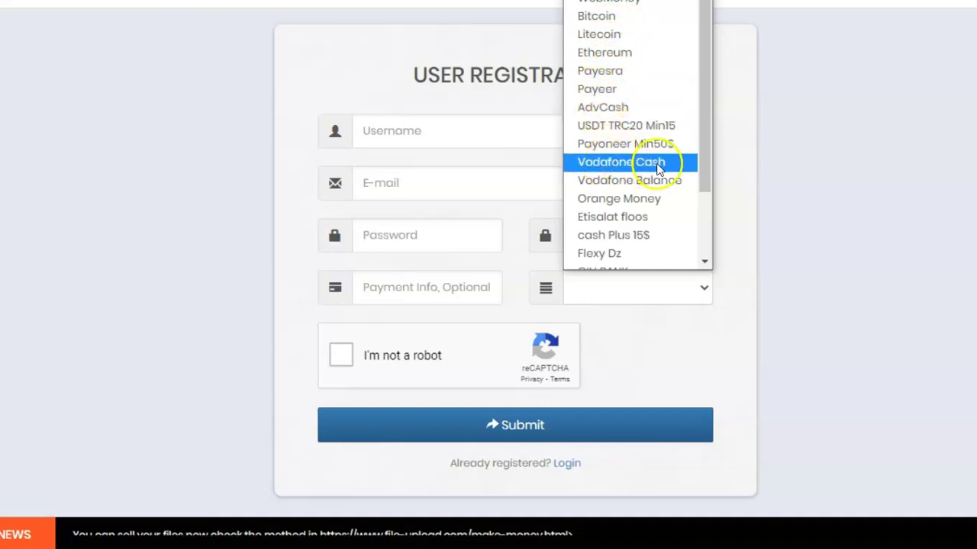
left_click_drag(706, 167, 709, 246)
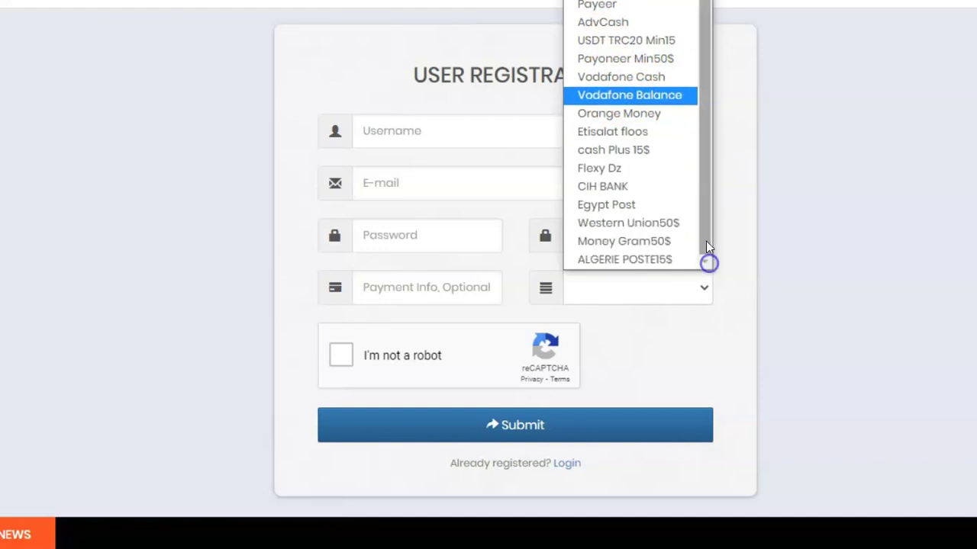
left_click(632, 80)
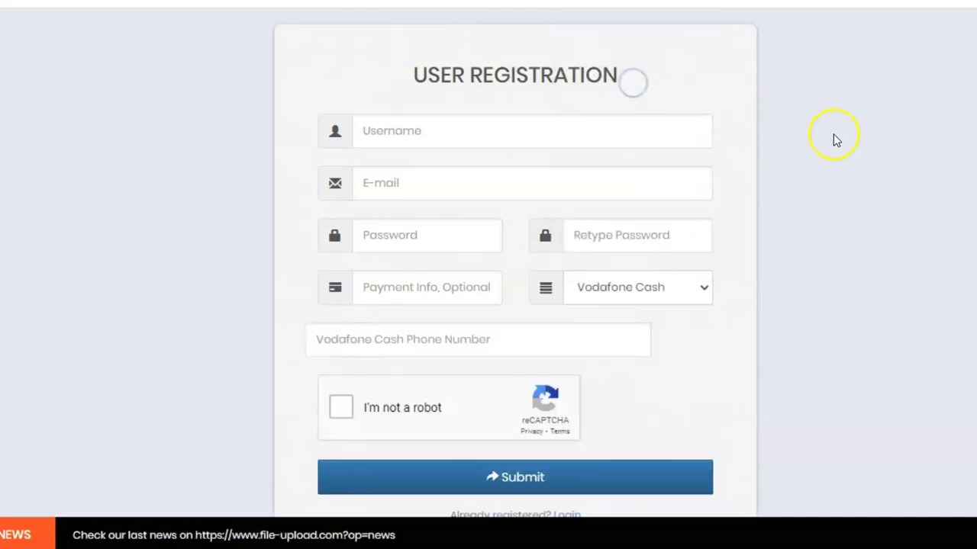
left_click(615, 344)
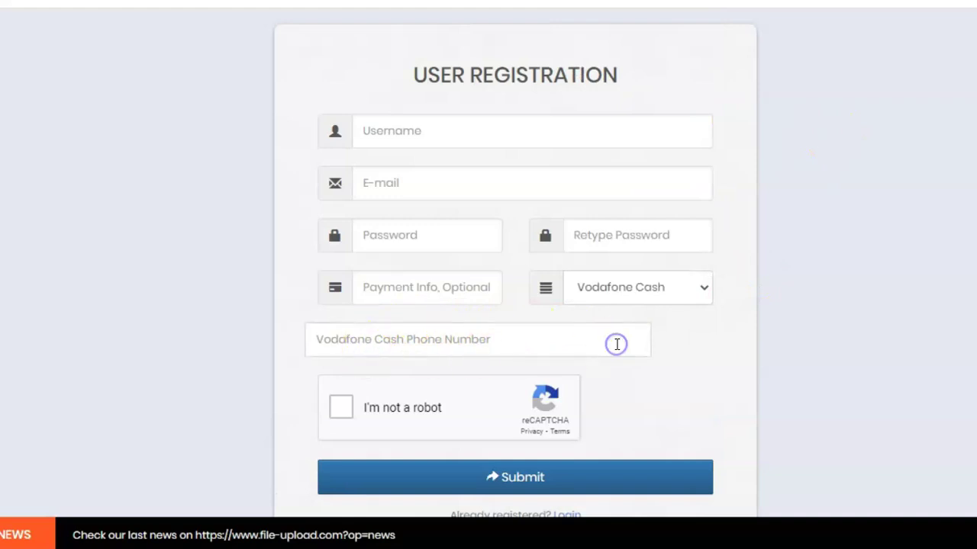
Step: Reset the registration form's payment method to the blank option
left_click(704, 290)
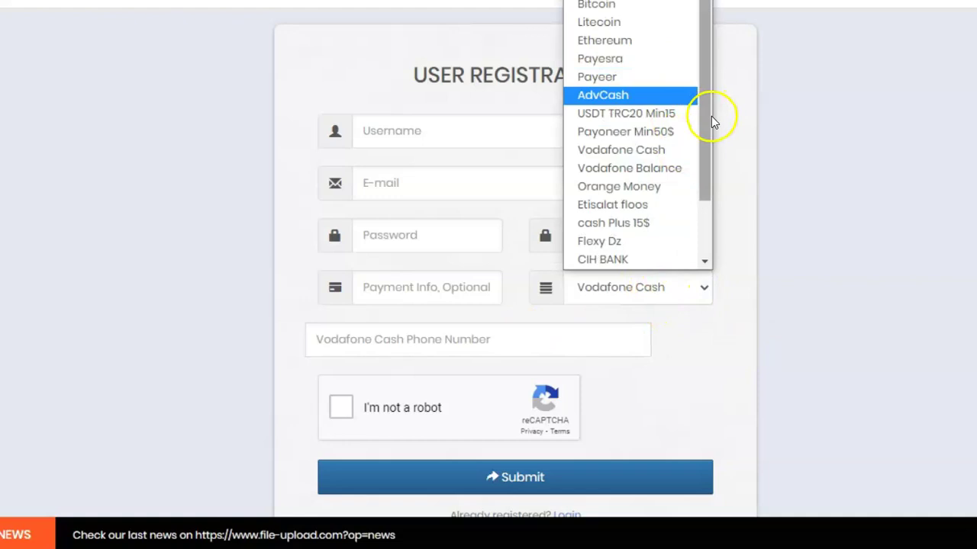
scroll(710, 103, "up", 1)
key("Home")
key("Return")
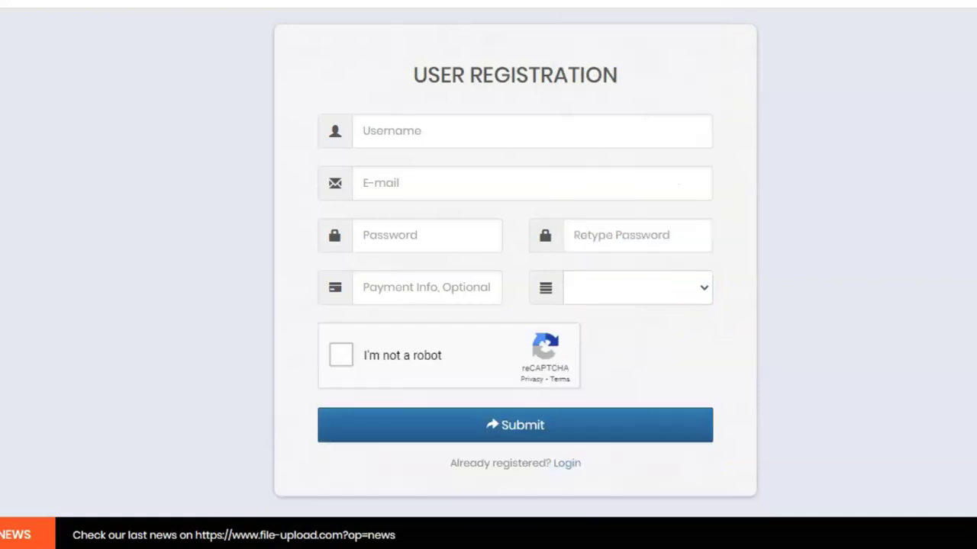
Step: Start the registration form's reCAPTCHA check and submit a selection of squares for the traffic lights challenge
left_click(340, 356)
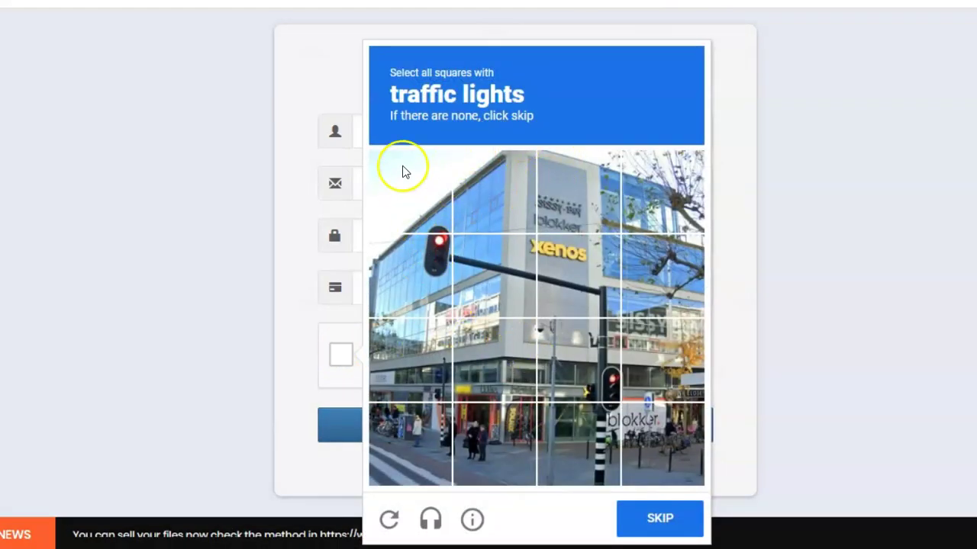
left_click(419, 267)
left_click(487, 275)
left_click(564, 272)
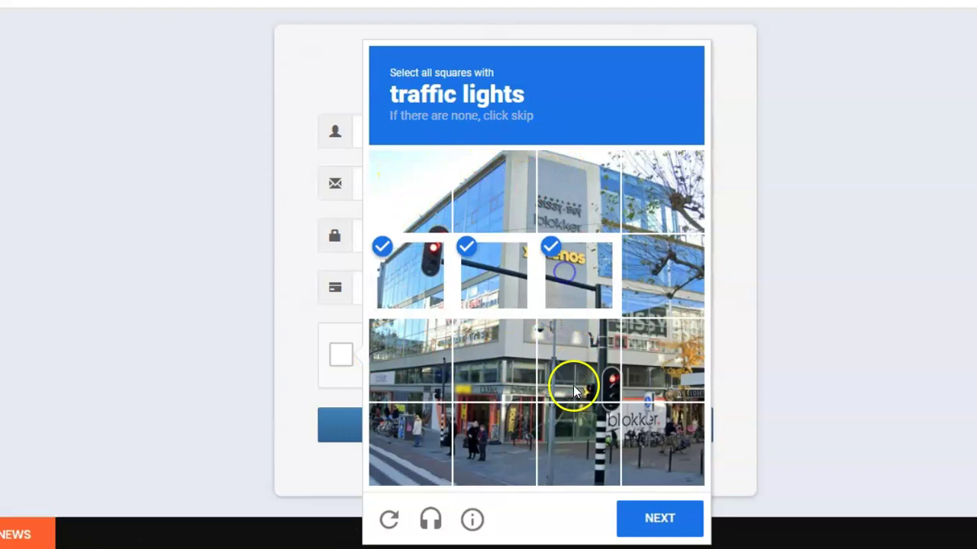
left_click(574, 386)
left_click(577, 456)
left_click(631, 453)
left_click(656, 523)
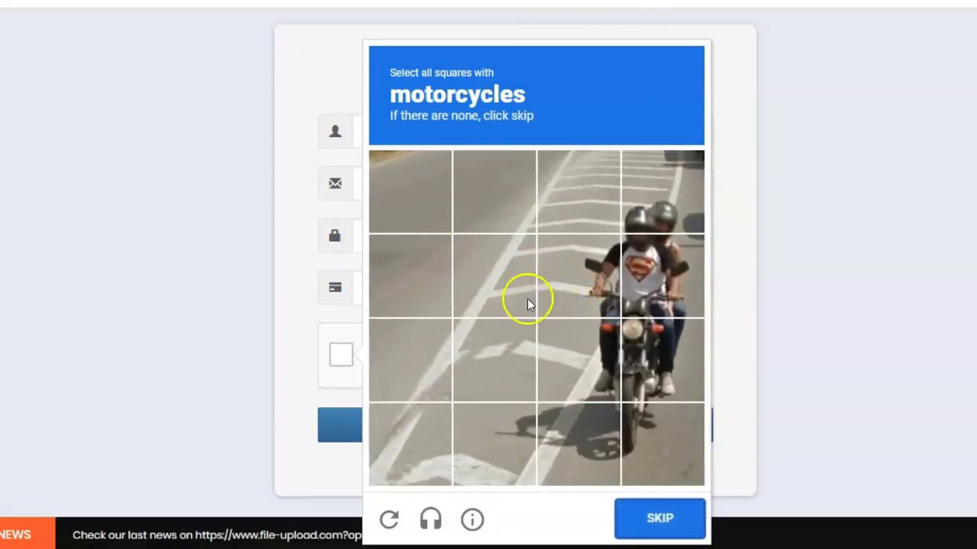
Step: Mark squares for the reCAPTCHA motorcycles challenge and submit the selection for verification
left_click(496, 377)
left_click(582, 371)
left_click(652, 377)
left_click(667, 276)
left_click(585, 271)
left_click(597, 211)
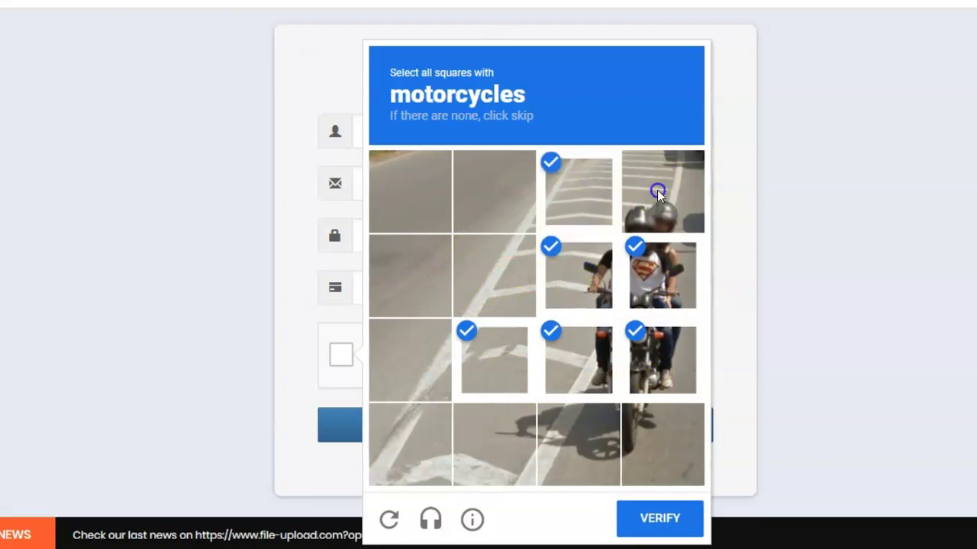
left_click(648, 186)
left_click(649, 410)
left_click(586, 452)
left_click(664, 519)
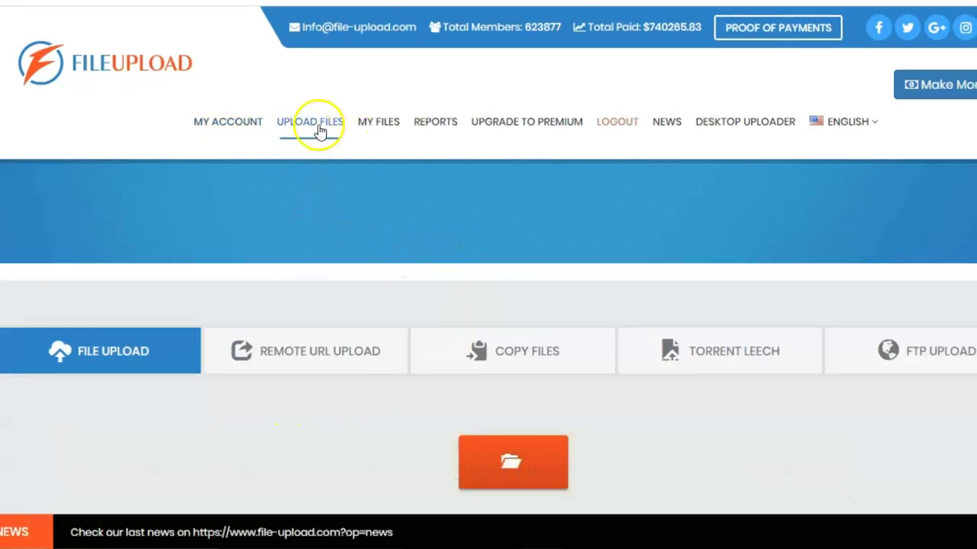
Step: Upload Makaih Beats - Highs.mp3 with the File Upload option and copy its download link
left_click(102, 357)
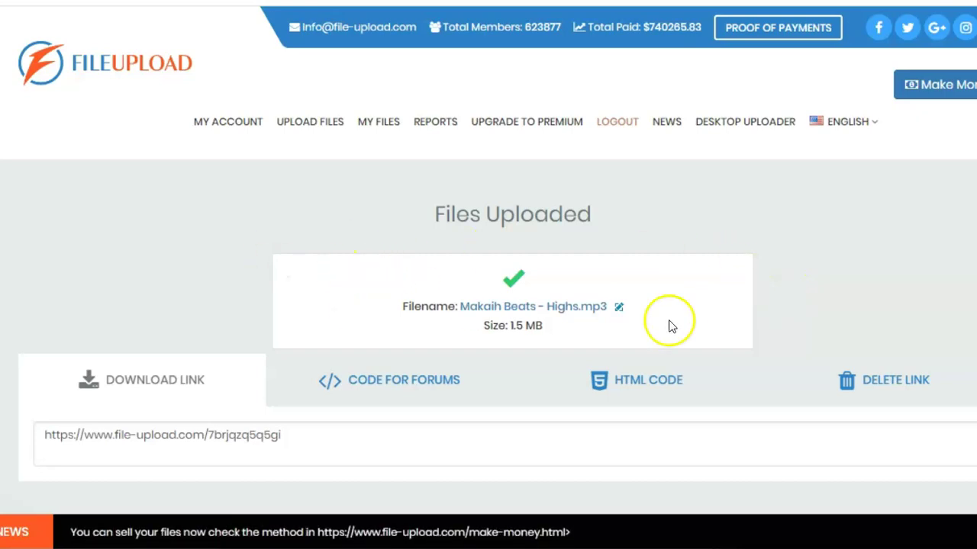
left_click_drag(342, 434, 30, 443)
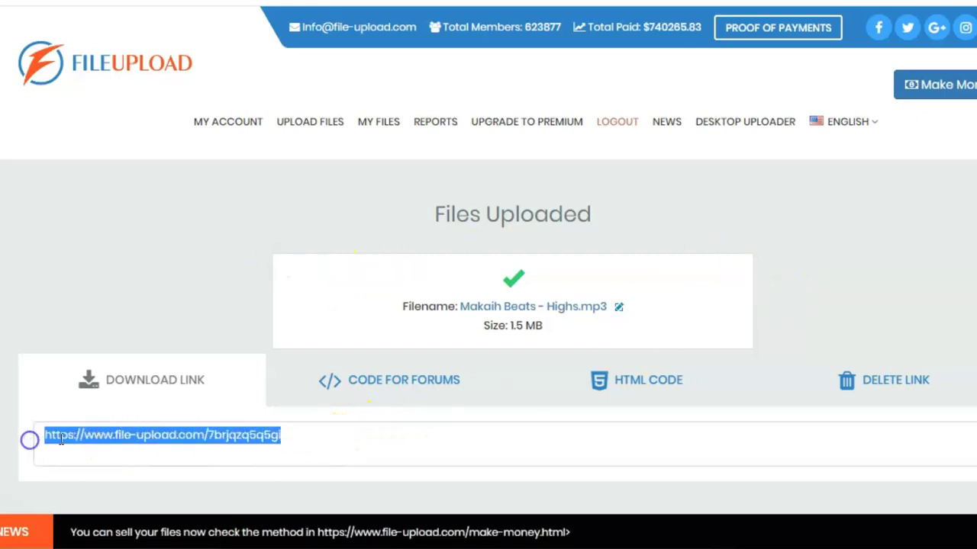
right_click(142, 435)
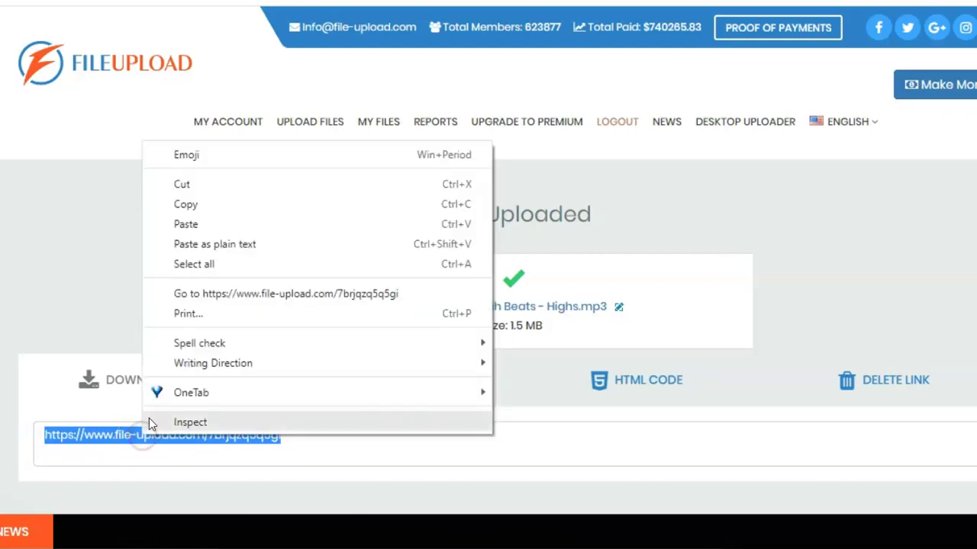
left_click(208, 206)
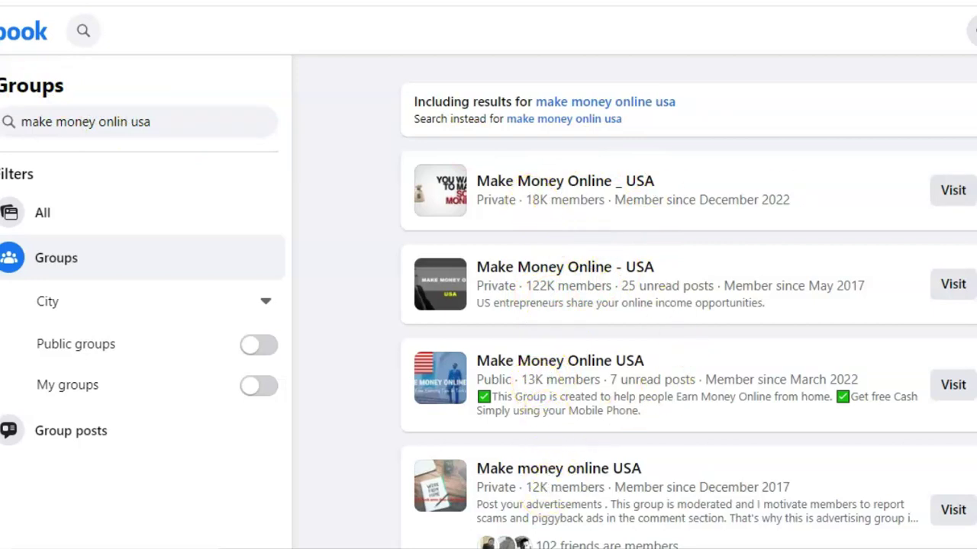
Step: Look through the Facebook group search results for make money online USA as places to share the link
scroll(689, 305, "down", 6)
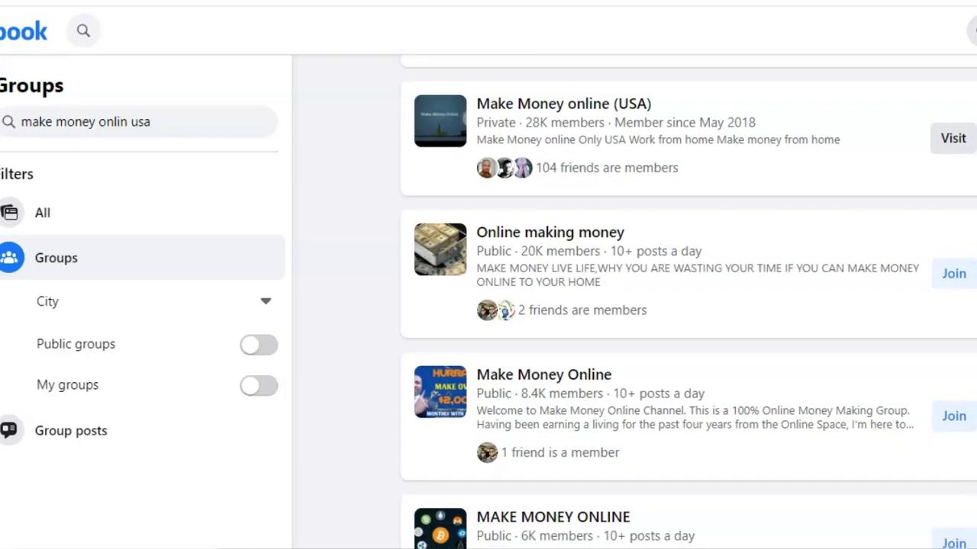
scroll(688, 305, "down", 2)
scroll(688, 305, "down", 4)
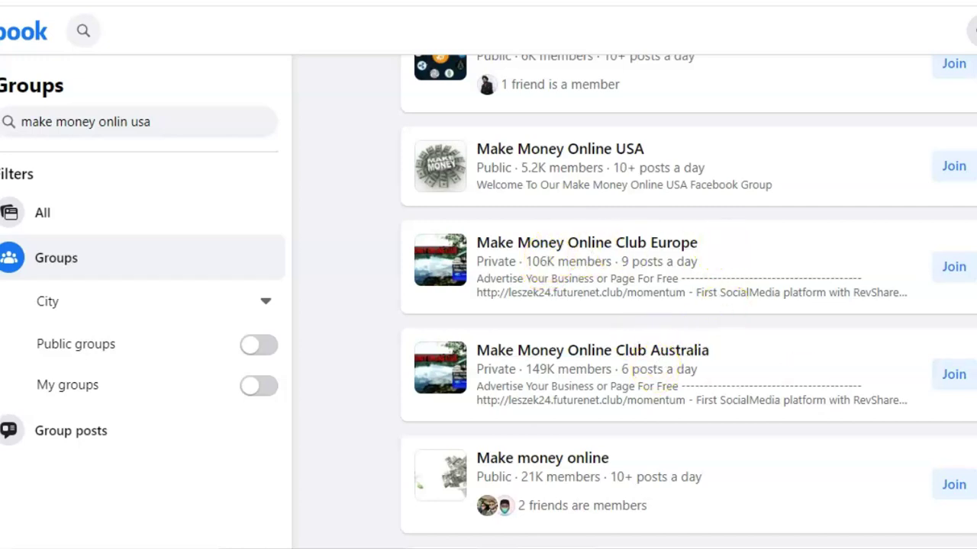
scroll(739, 99, "up", 10)
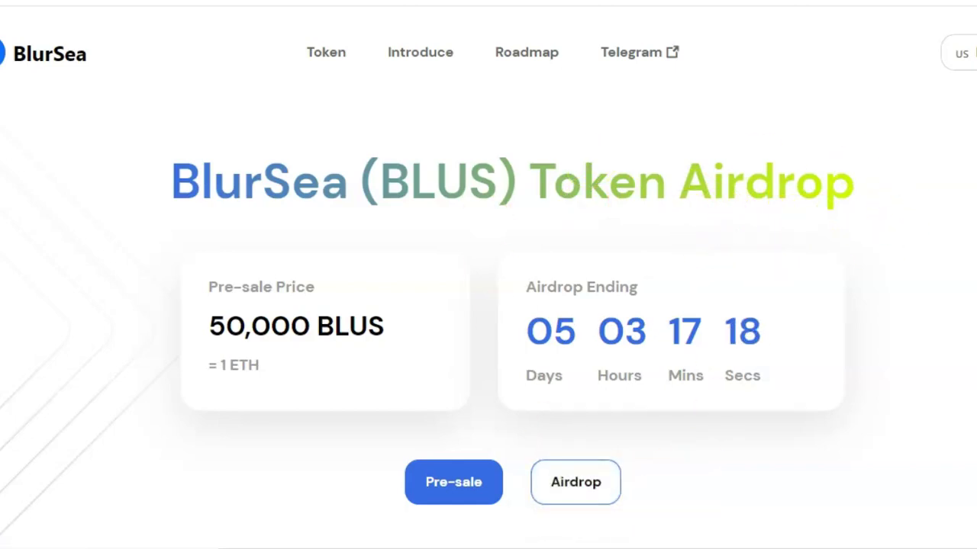
Step: Read the BlurSea roadmap's April 2023 phase, checking the airdrop distribution and exchange listing items
scroll(489, 275, "down", 15)
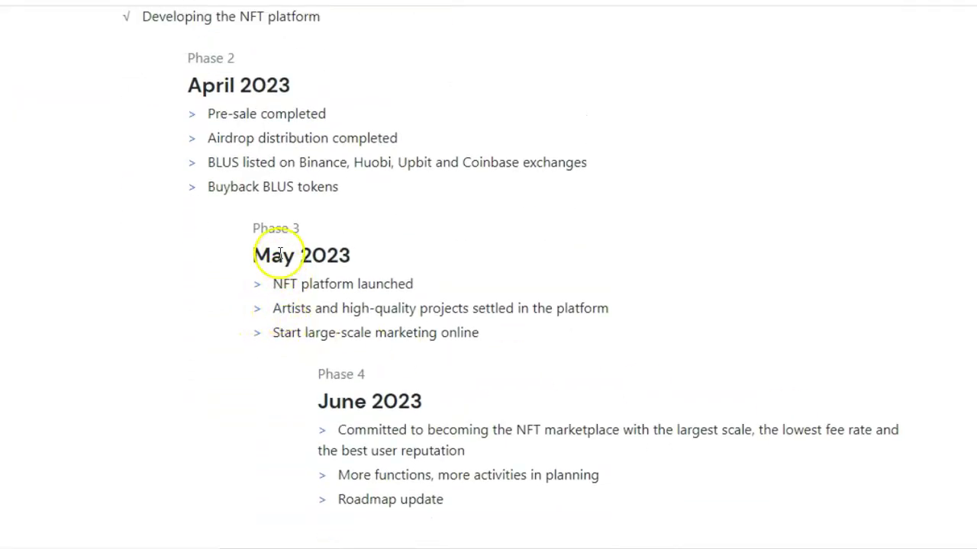
left_click_drag(204, 138, 399, 138)
left_click(398, 138)
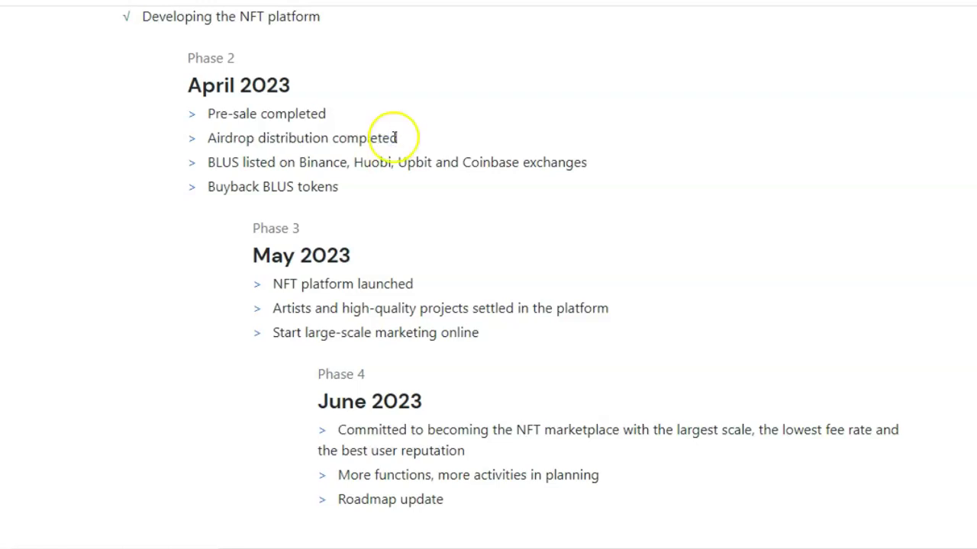
left_click(238, 138, "shift")
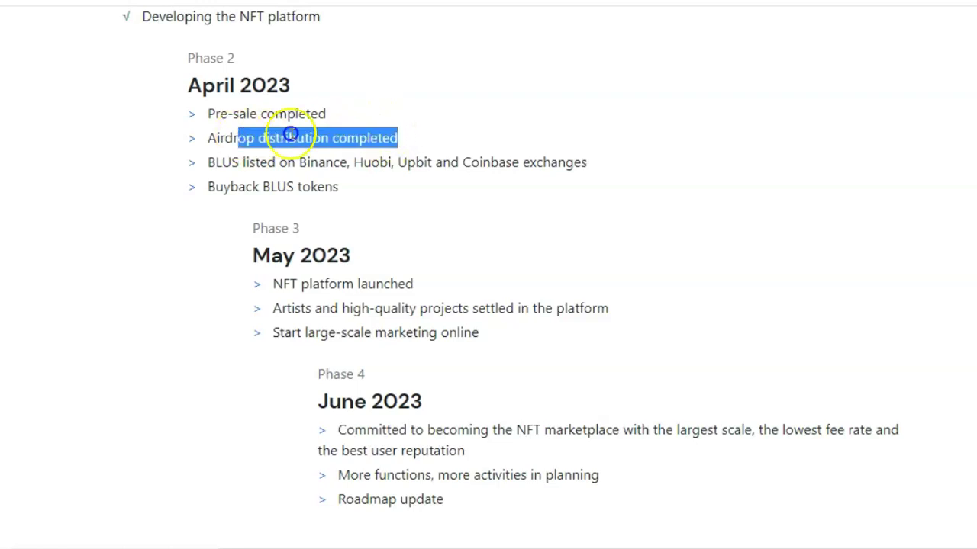
left_click(486, 130)
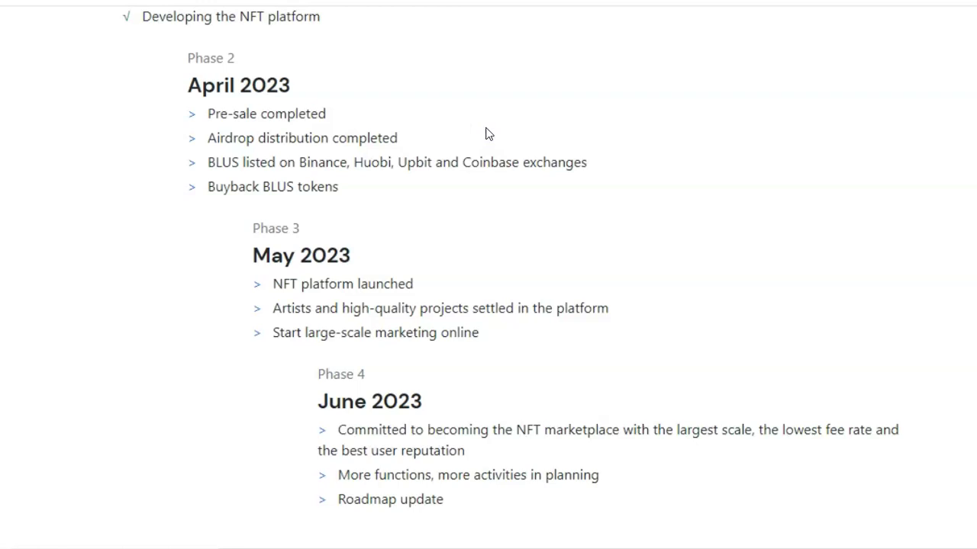
left_click(427, 158)
left_click(442, 181)
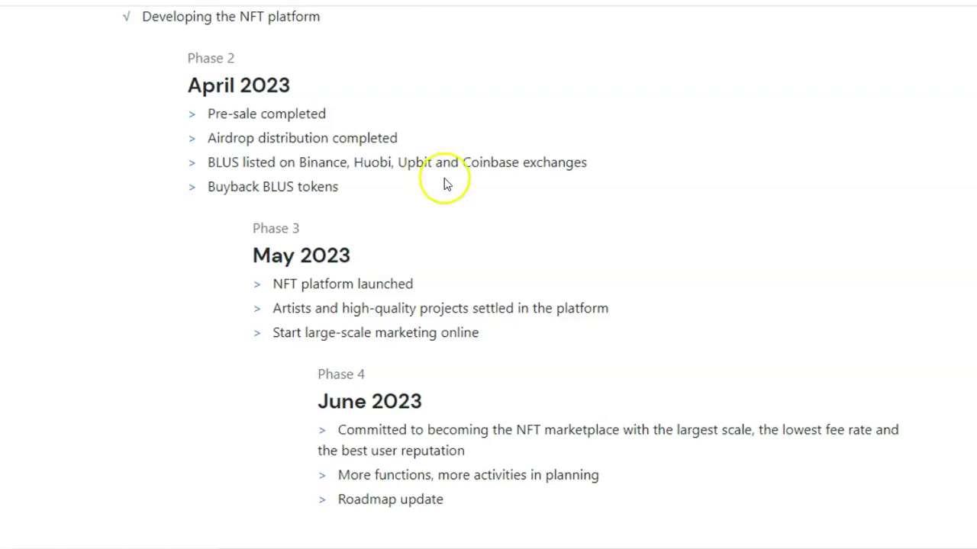
Step: Read the BlurSea airdrop's invitation rules, checking the friend invitation limit and the estimated BLUS price
scroll(489, 274, "up", 10)
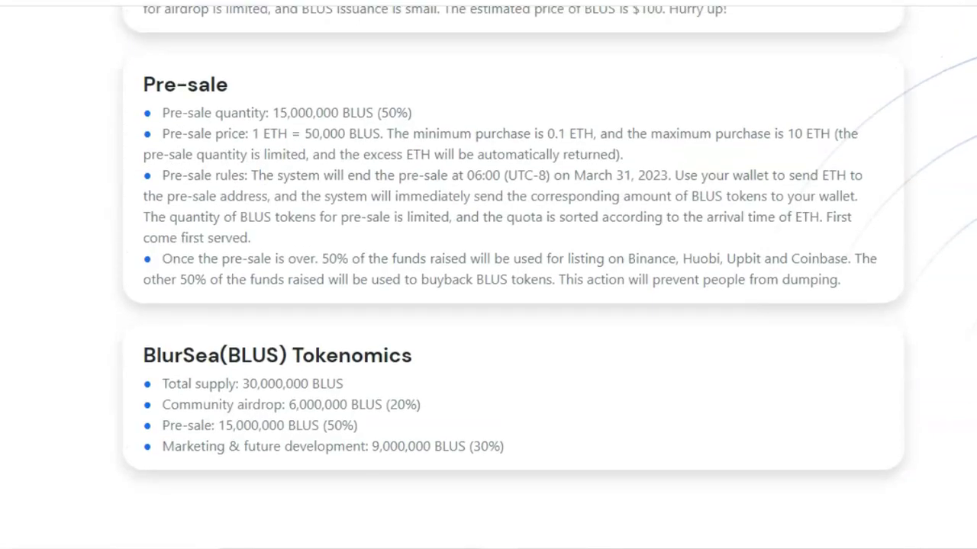
scroll(789, 371, "up", 2)
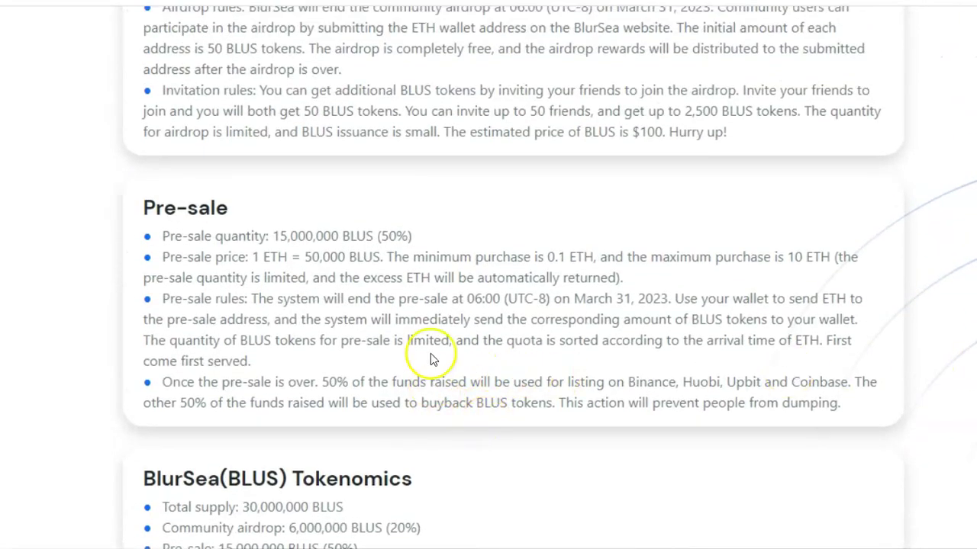
left_click_drag(551, 132, 665, 132)
left_click(661, 133)
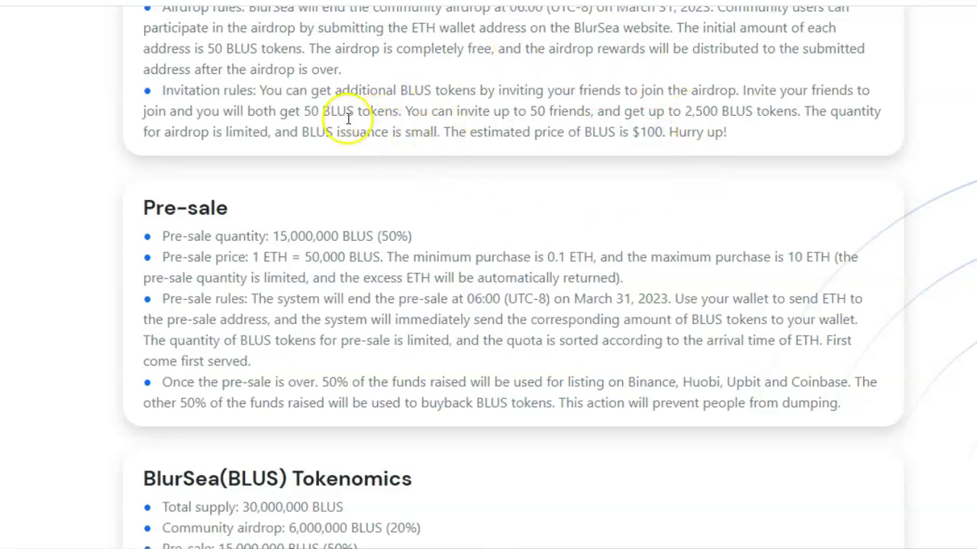
left_click_drag(484, 111, 567, 110)
left_click(569, 109)
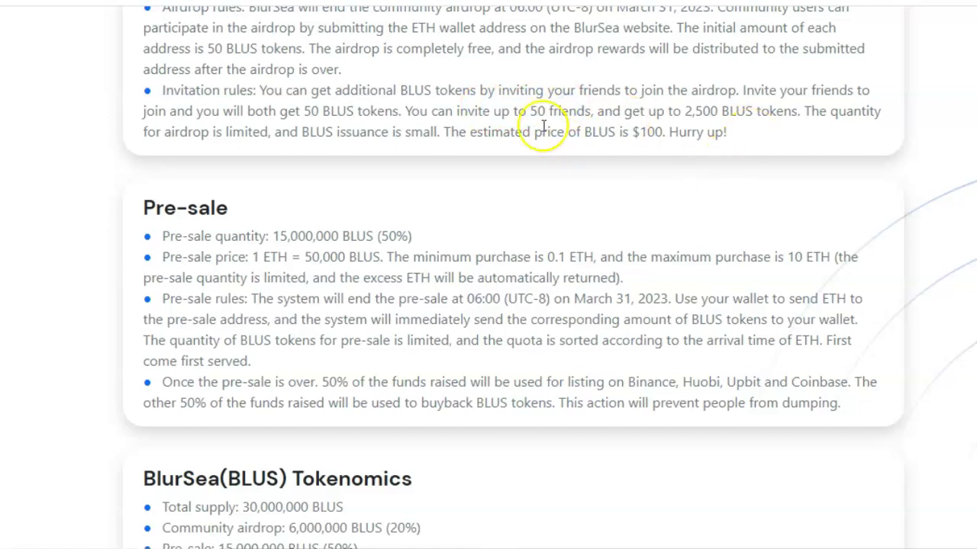
left_click_drag(493, 110, 584, 111)
left_click(577, 111)
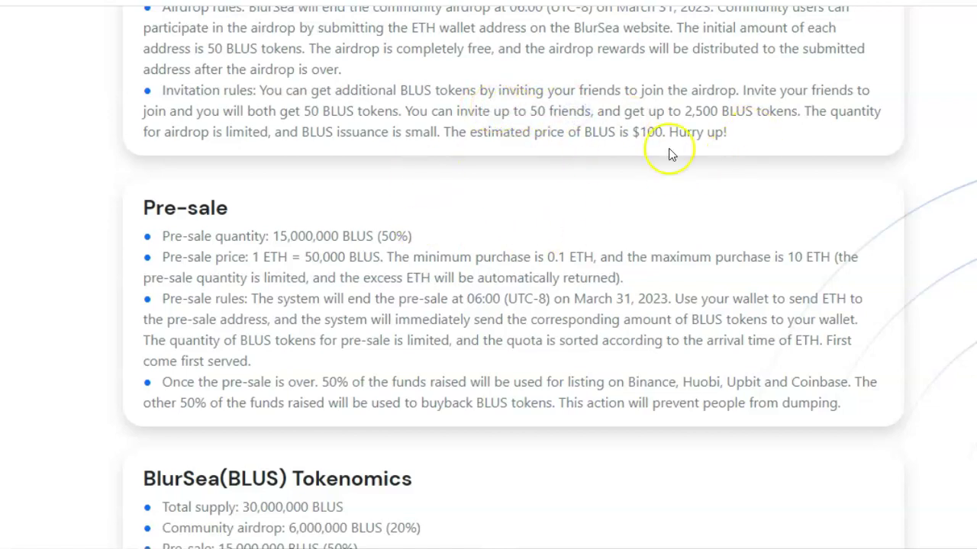